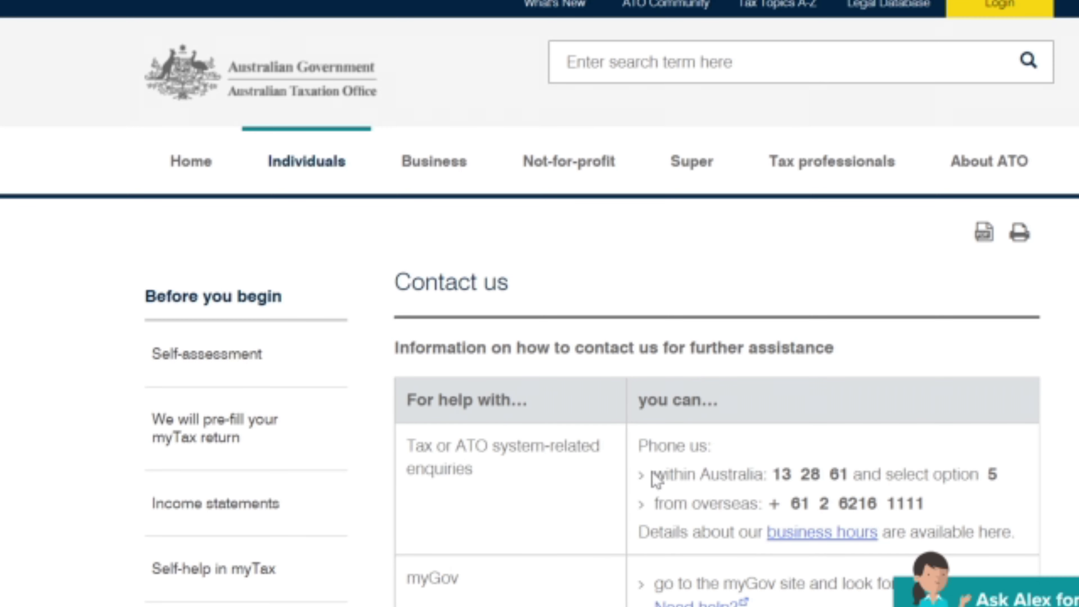
Step: Highlight the within-Australia enquiries phone number on the ATO Contact us page
{"action": "left_click_drag", "start_coordinate": [654, 475], "coordinate": [1018, 474]}
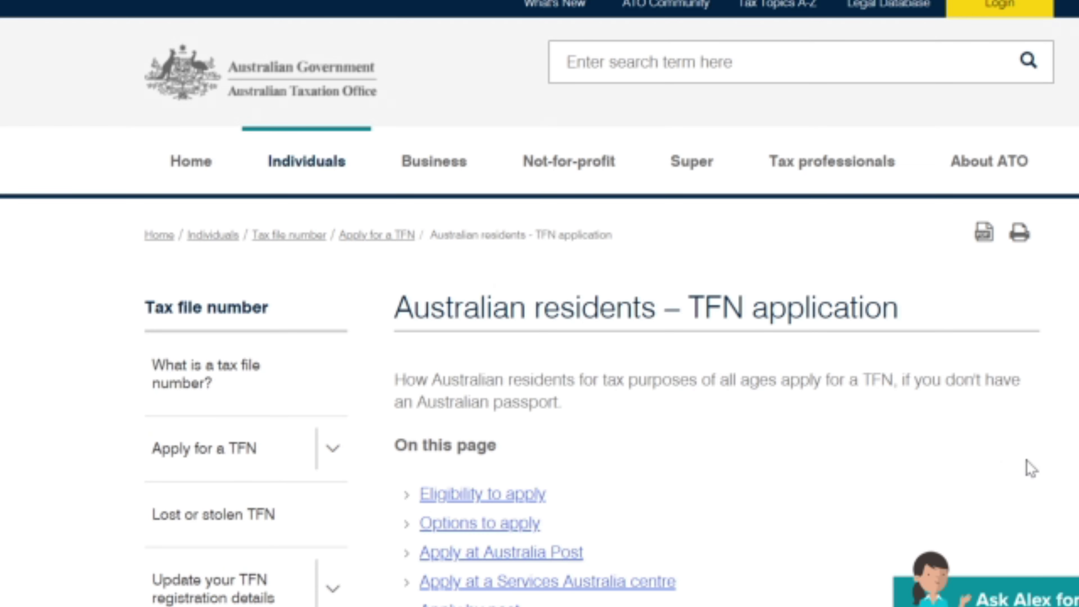
Step: Scroll down the Australian residents TFN application page to read the eligibility and application options
{"action": "scroll", "coordinate": [1031, 469], "scroll_direction": "down", "scroll_amount": 20}
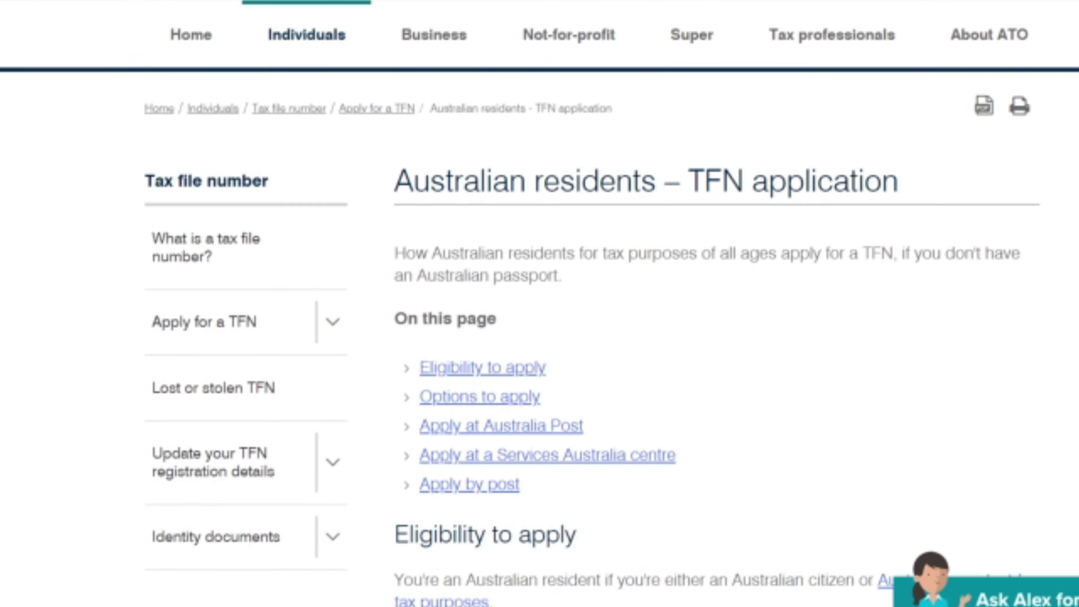
{"action": "scroll", "coordinate": [1027, 460], "scroll_direction": "down", "scroll_amount": 5}
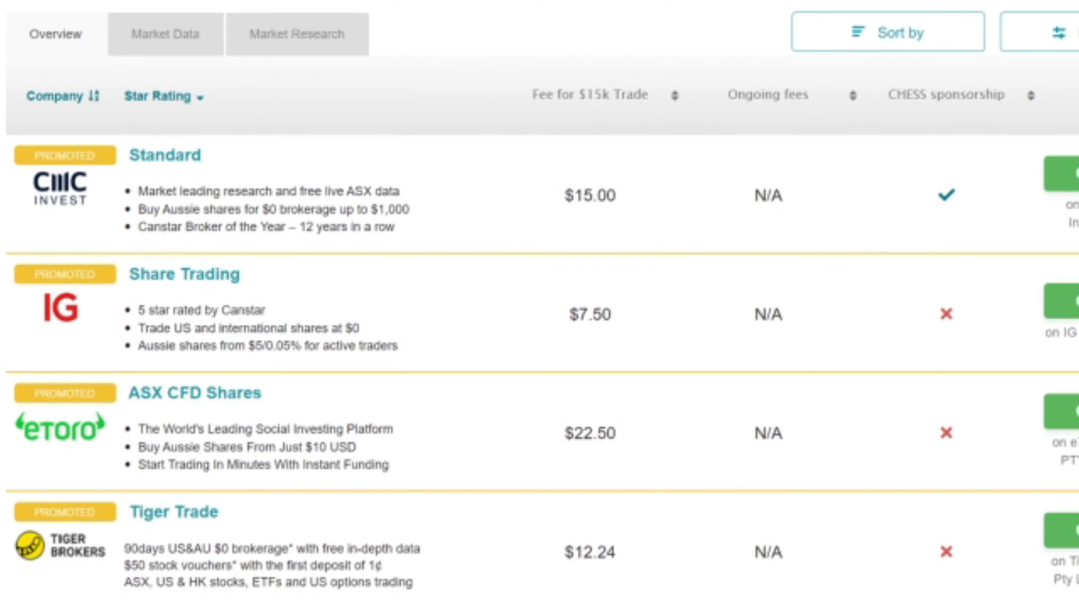
Step: Scroll Canstar's broker table down to three-star brokers like Amscot ValueRate, ANZ Active Trader and Bell Direct Gold
{"action": "scroll", "coordinate": [540, 324], "scroll_direction": "down", "scroll_amount": 5}
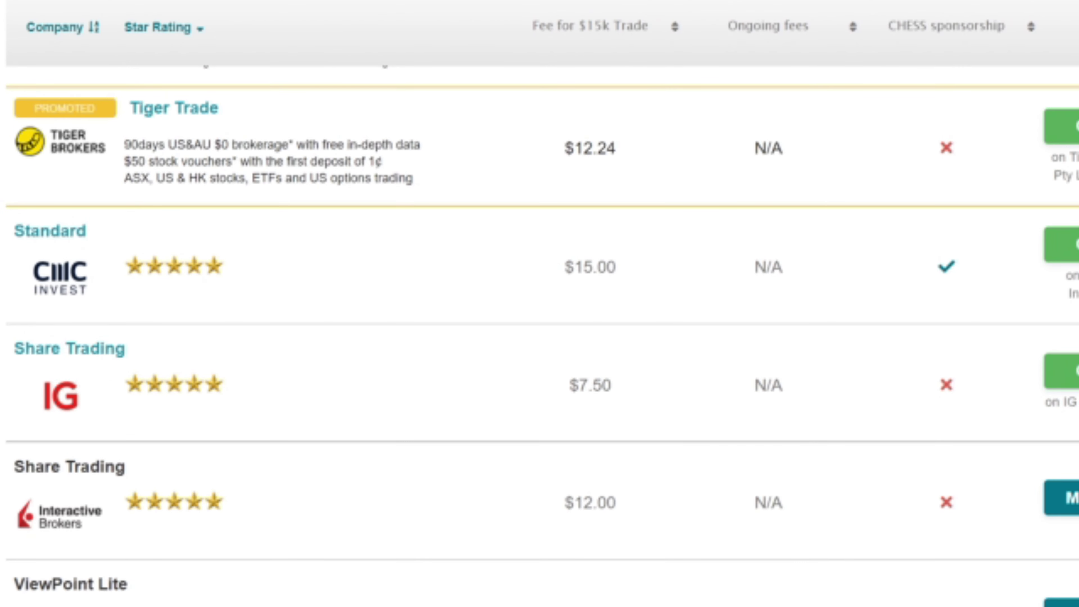
{"action": "scroll", "coordinate": [540, 336], "scroll_direction": "down", "scroll_amount": 6}
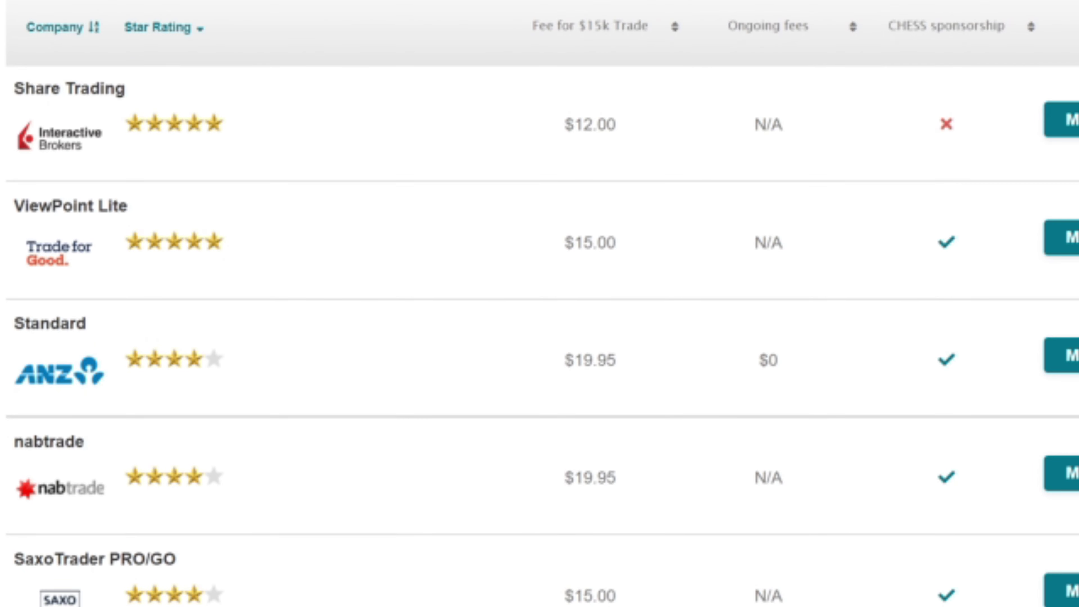
{"action": "scroll", "coordinate": [540, 336], "scroll_direction": "down", "scroll_amount": 6}
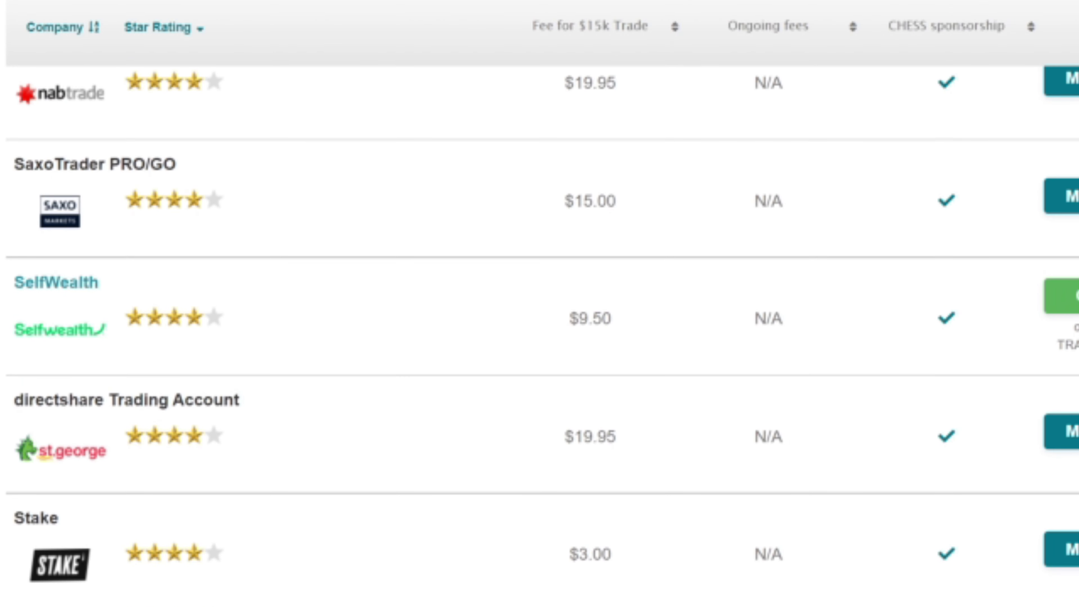
{"action": "scroll", "coordinate": [540, 336], "scroll_direction": "down", "scroll_amount": 5}
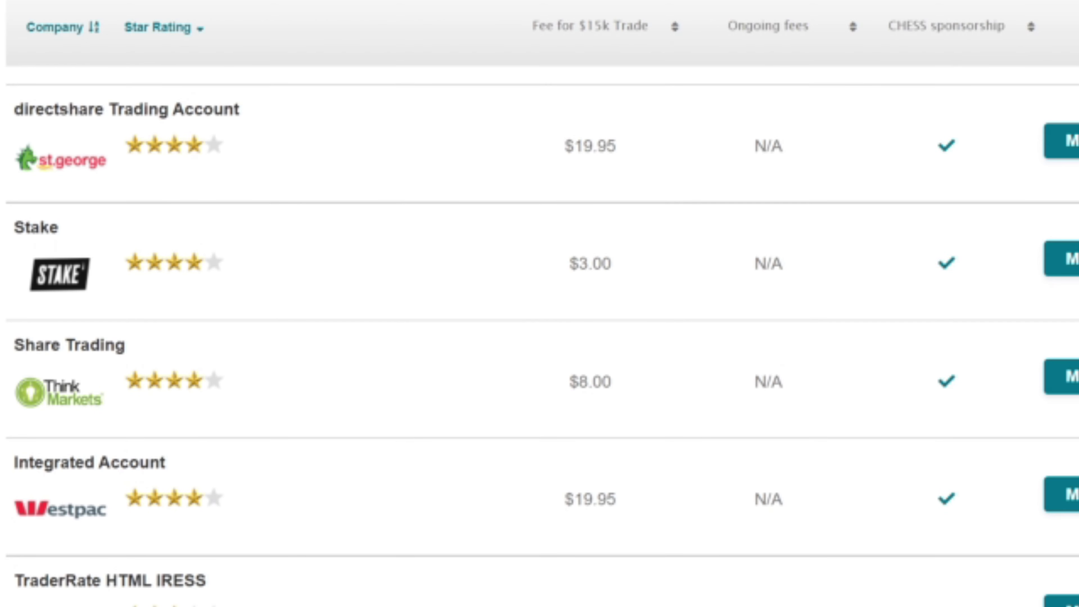
{"action": "scroll", "coordinate": [540, 335], "scroll_direction": "down", "scroll_amount": 5}
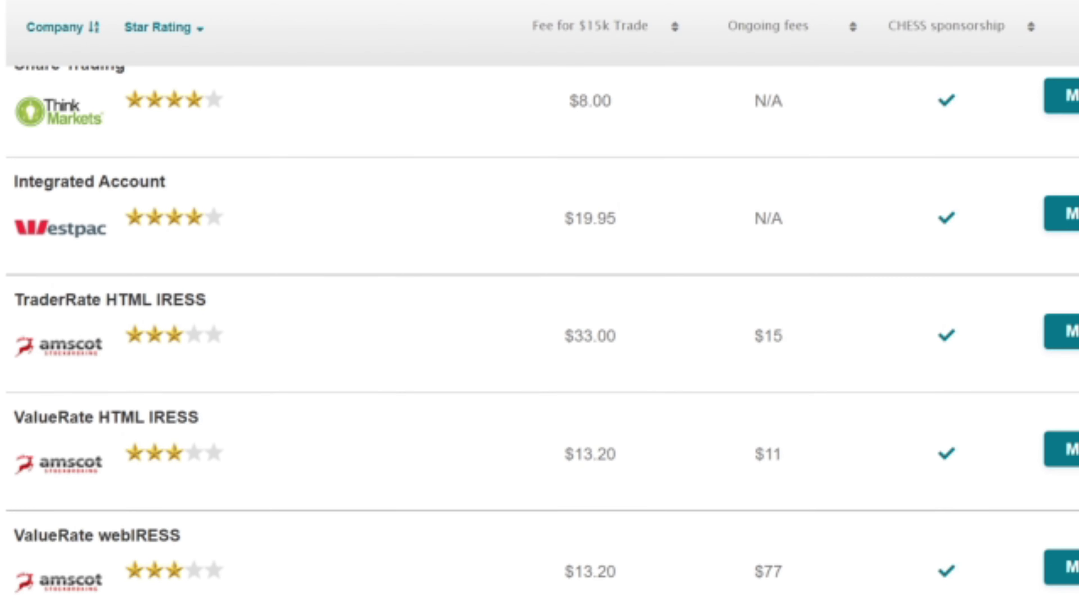
{"action": "scroll", "coordinate": [539, 336], "scroll_direction": "down", "scroll_amount": 6}
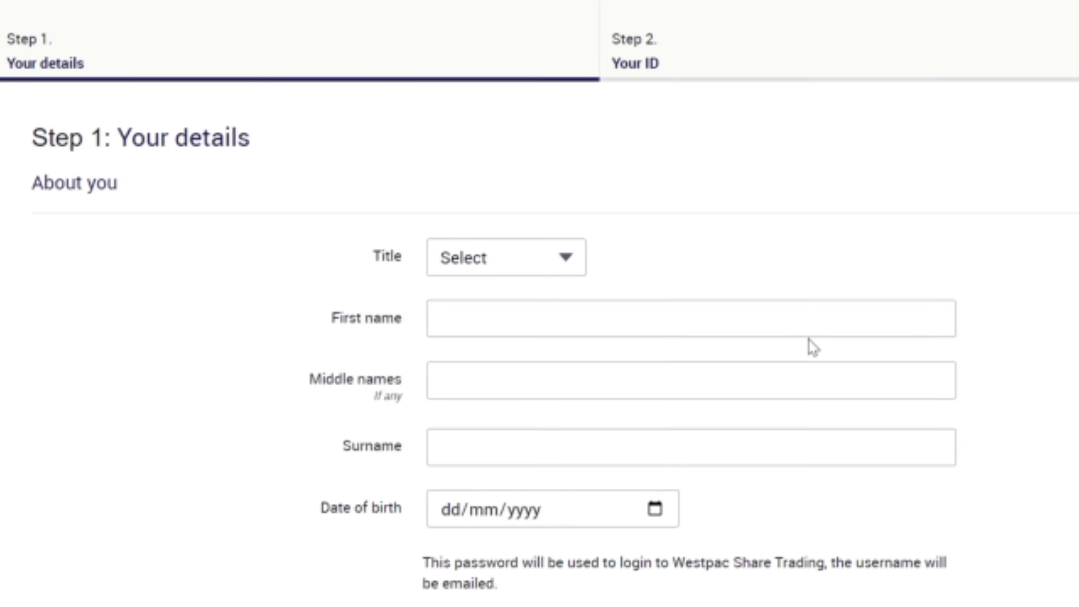
Step: Choose title Mr and enter the first name, middle initial and surname in Your details
{"action": "scroll", "coordinate": [812, 347], "scroll_direction": "down", "scroll_amount": 2}
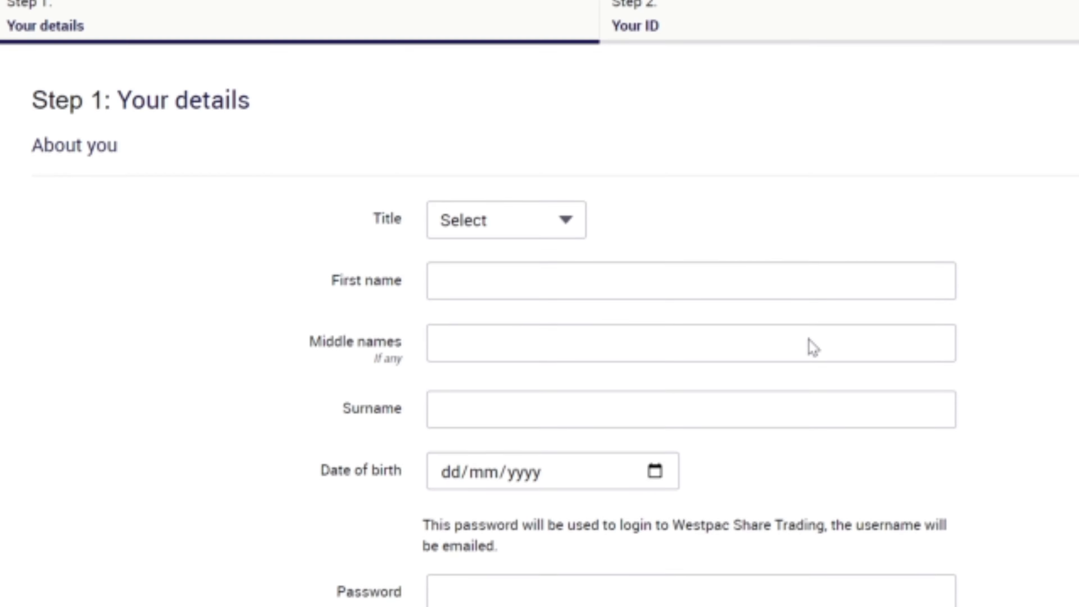
{"action": "left_click", "coordinate": [549, 203]}
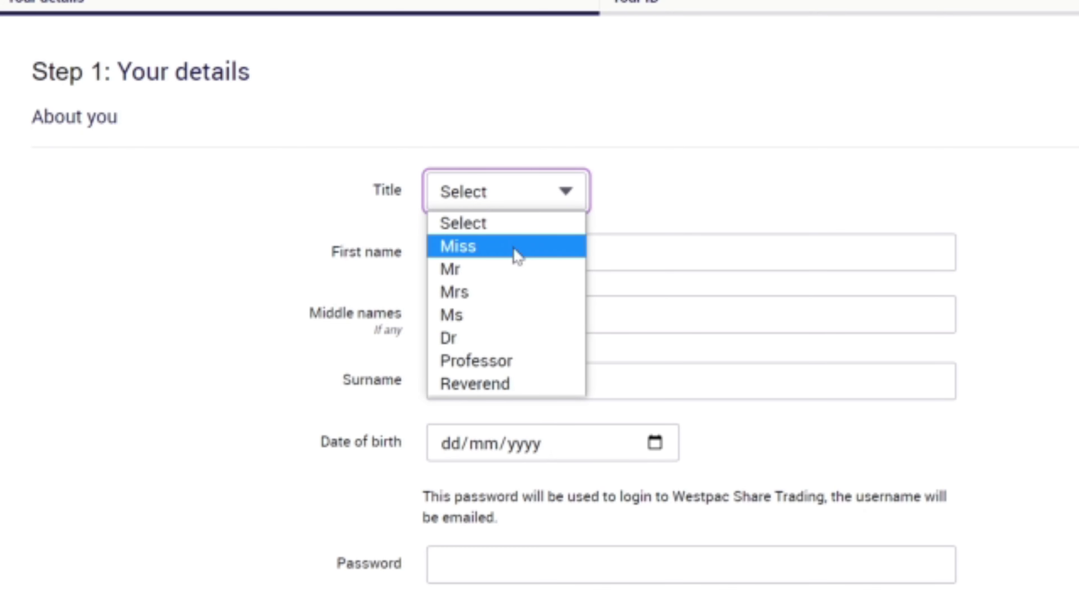
{"action": "left_click", "coordinate": [512, 271]}
{"action": "left_click", "coordinate": [510, 253]}
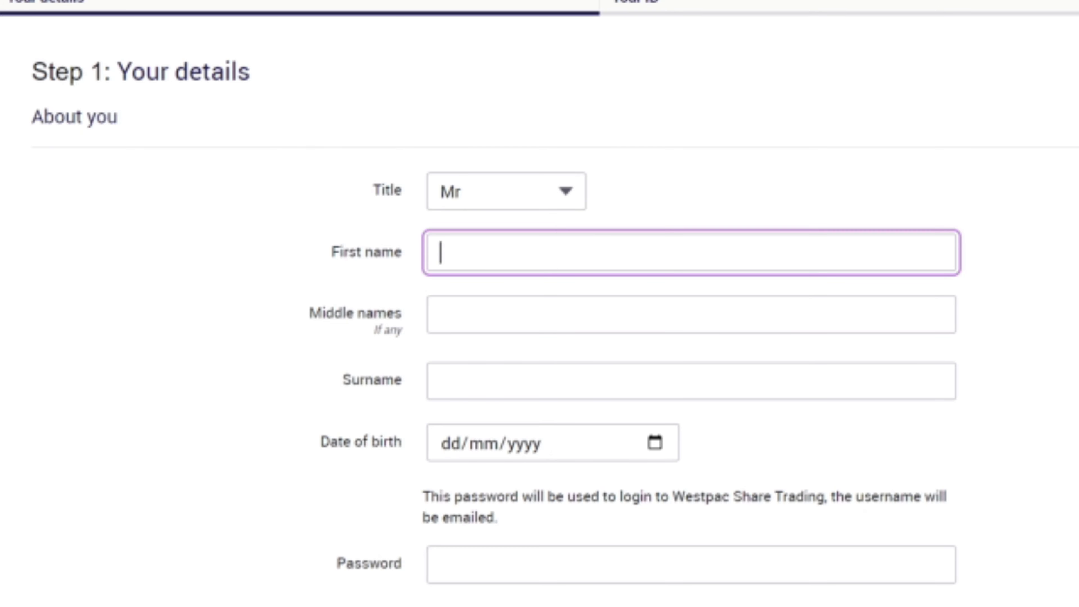
{"action": "type", "text": "John"}
{"action": "left_click", "coordinate": [440, 315]}
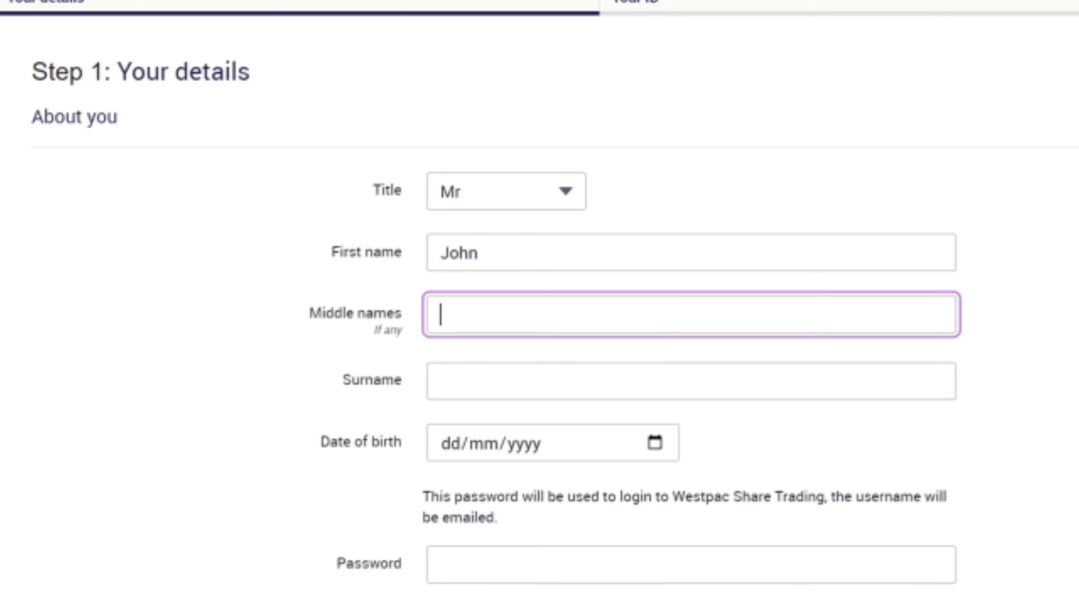
{"action": "type", "text": "A"}
{"action": "left_click", "coordinate": [440, 380]}
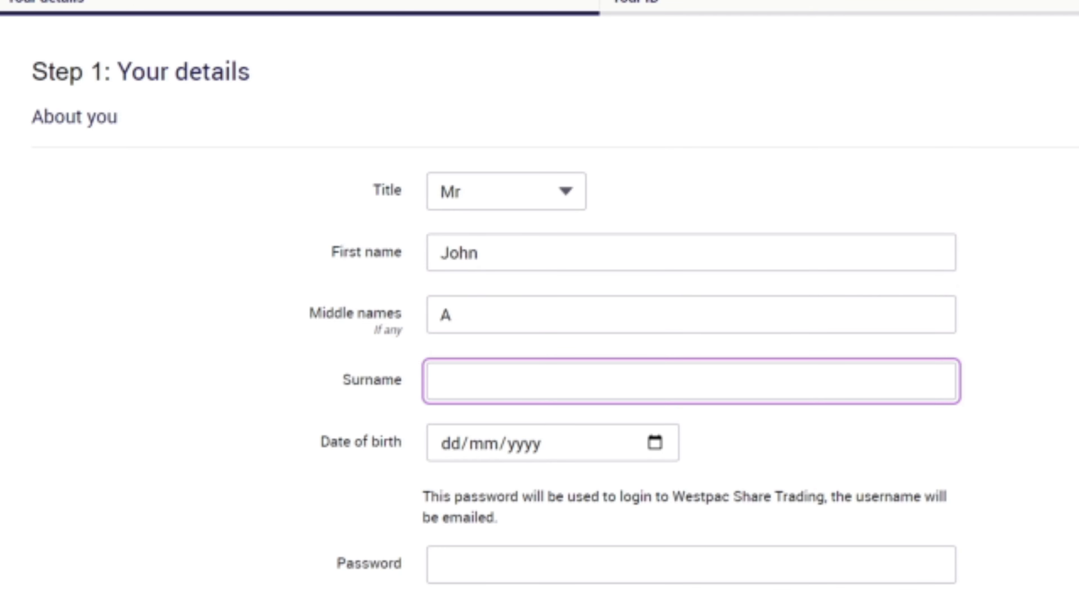
{"action": "type", "text": "Citizen"}
Step: Enter the date of birth and set the account password
{"action": "left_click", "coordinate": [450, 443]}
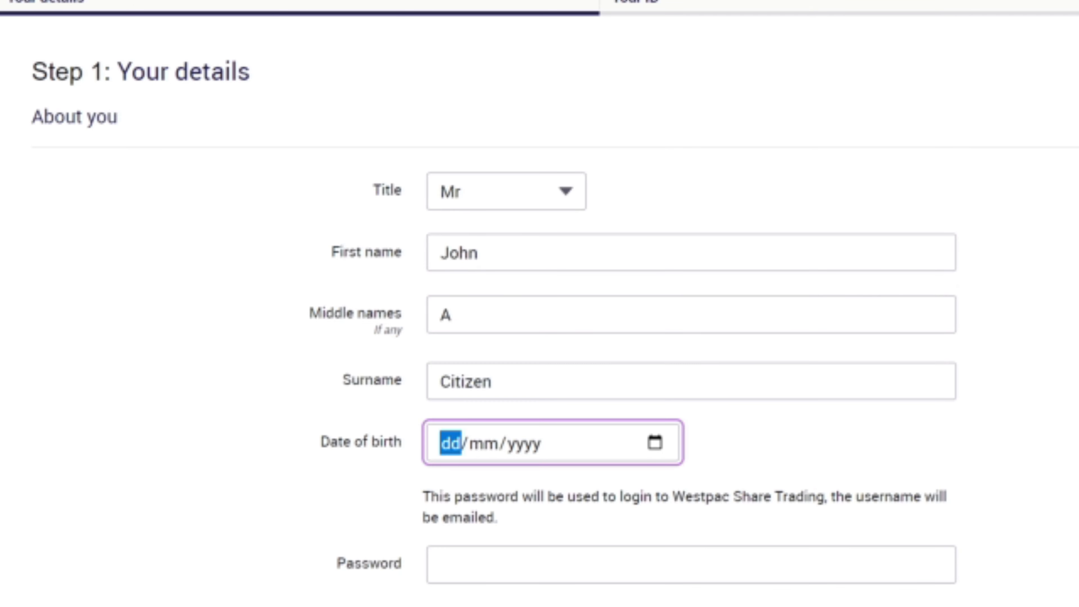
{"action": "type", "text": "01012001"}
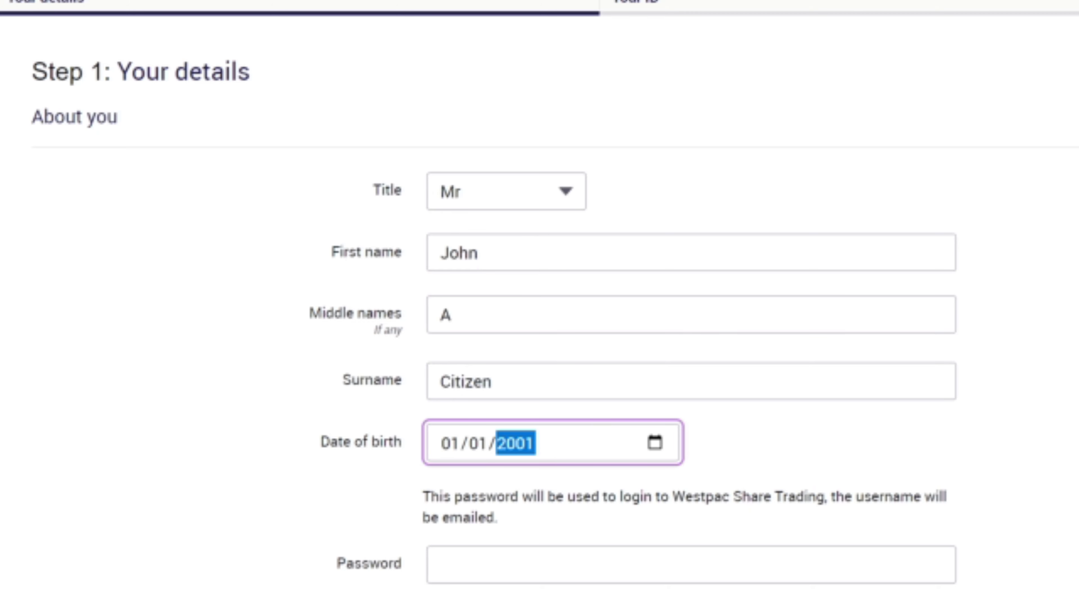
{"action": "left_click", "coordinate": [442, 565]}
{"action": "type", "text": "•••••••"}
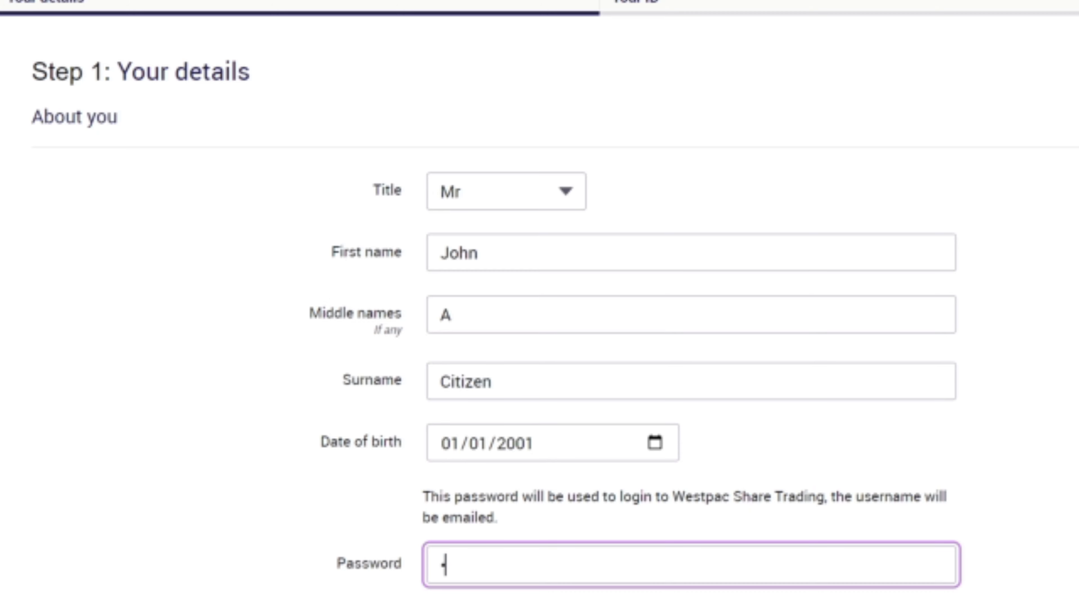
{"action": "type", "text": "•••"}
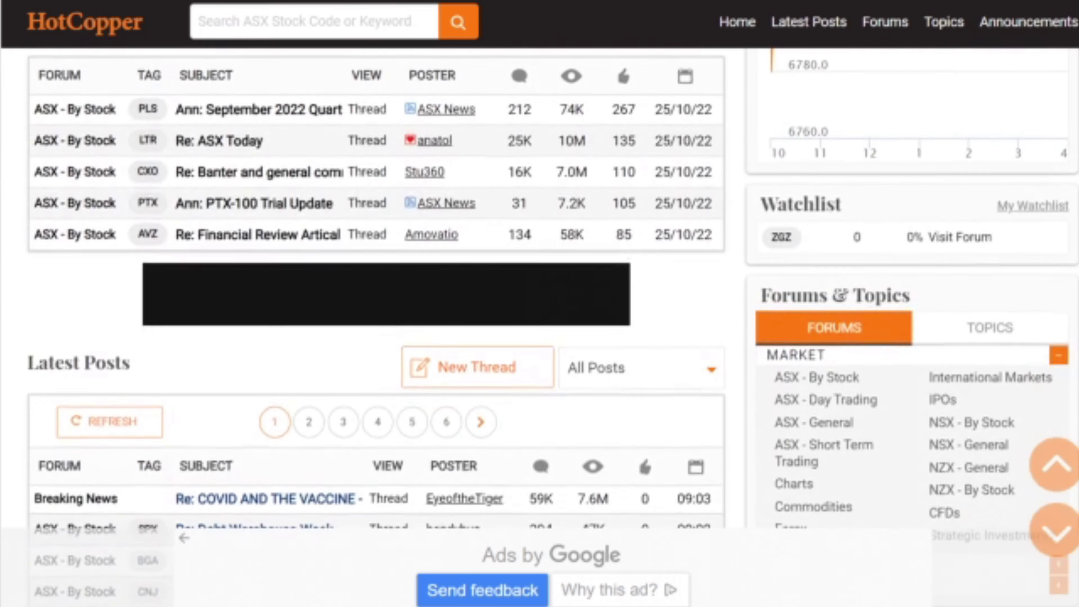
Step: Scroll down HotCopper's Latest Posts past the share price-tip posts
{"action": "scroll", "coordinate": [374, 298], "scroll_direction": "down", "scroll_amount": 15}
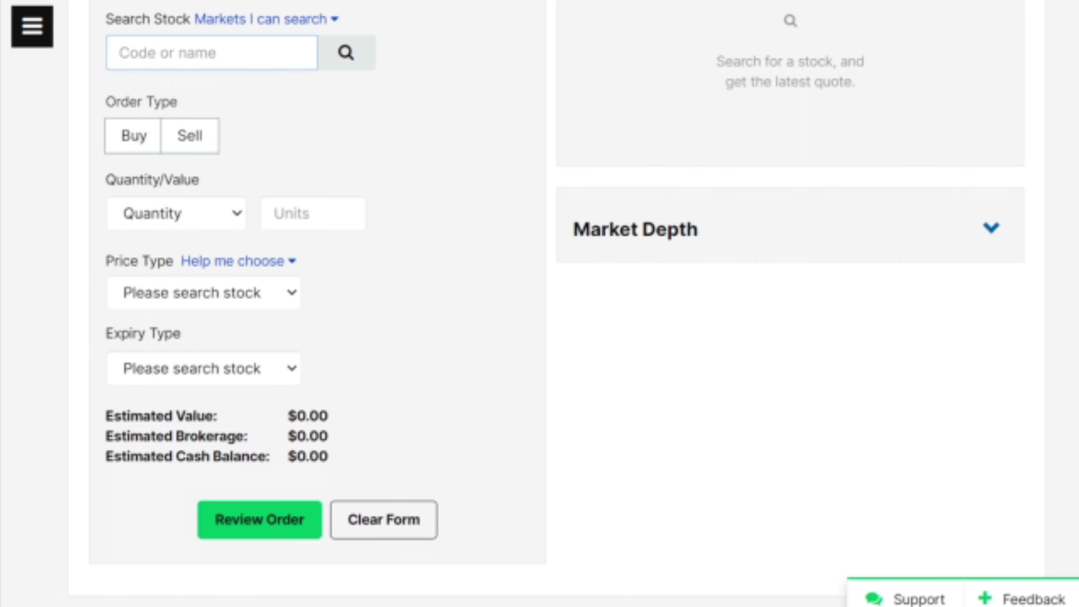
Step: Look up VDHG and start a buy order for 250 units
{"action": "type", "text": "vdhg"}
{"action": "key", "text": "Return"}
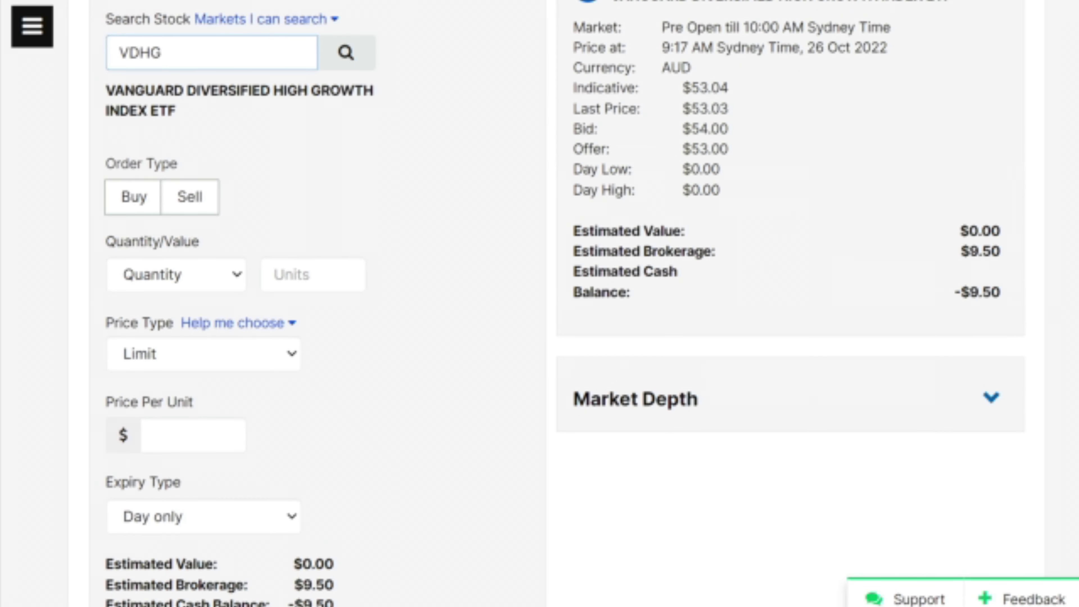
{"action": "left_click", "coordinate": [134, 197]}
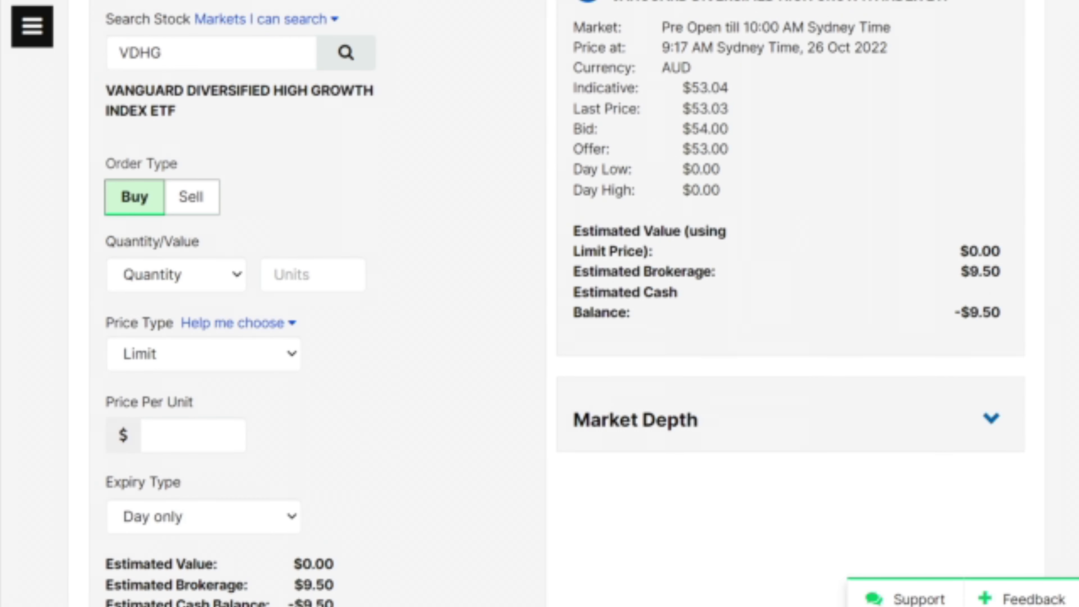
{"action": "left_click", "coordinate": [312, 275]}
{"action": "type", "text": "25"}
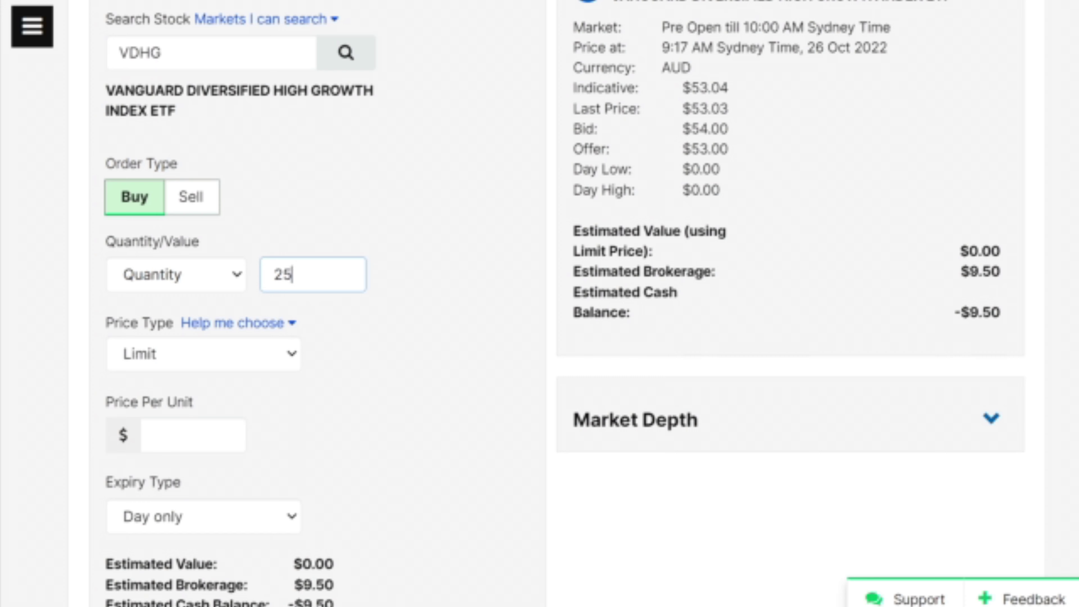
{"action": "type", "text": "0"}
Step: Keep the price type as Limit and set the price per unit to $53.05
{"action": "left_click", "coordinate": [204, 354]}
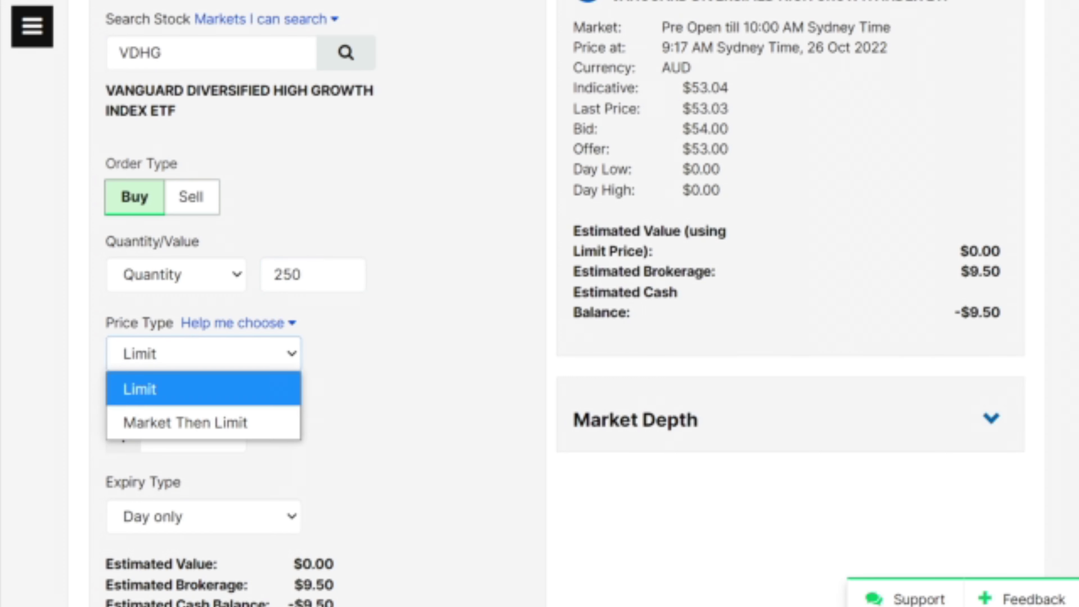
{"action": "key", "text": "Return"}
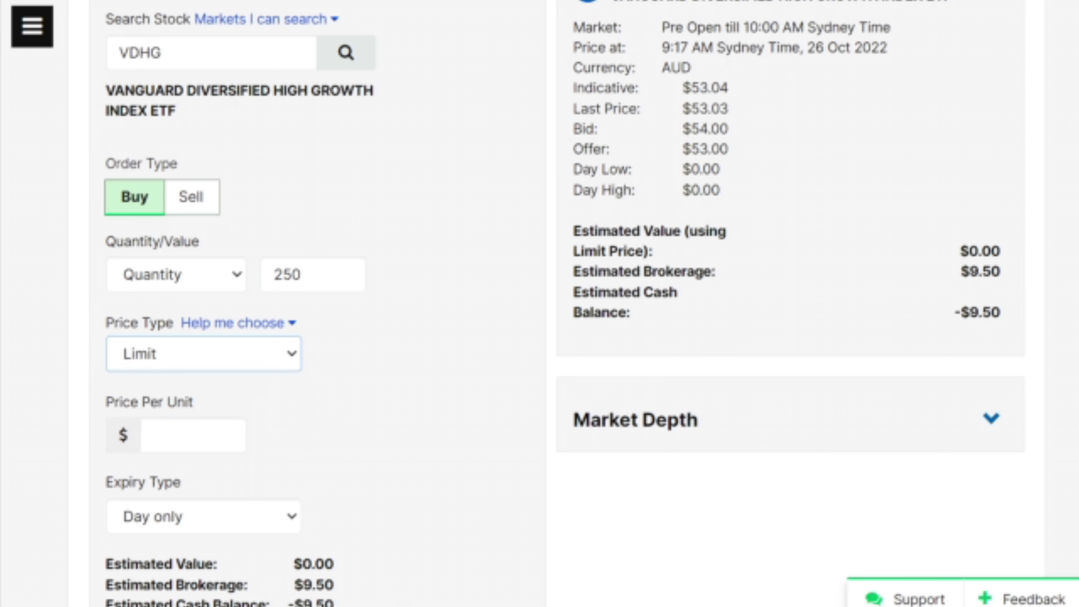
{"action": "left_click", "coordinate": [193, 435]}
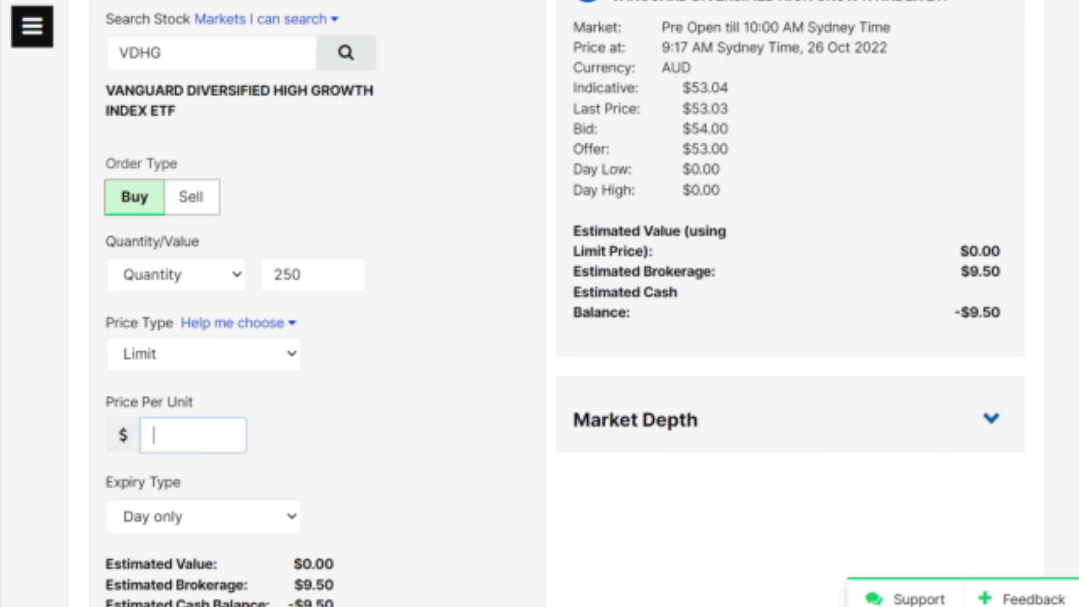
{"action": "type", "text": "53.05"}
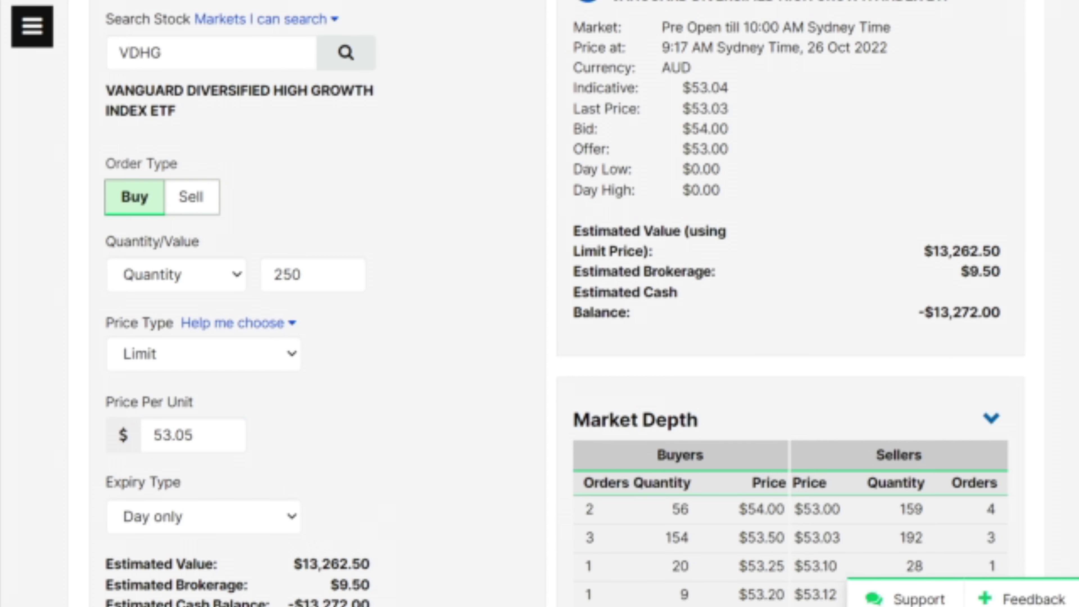
{"action": "scroll", "coordinate": [540, 303], "scroll_direction": "down", "scroll_amount": 5}
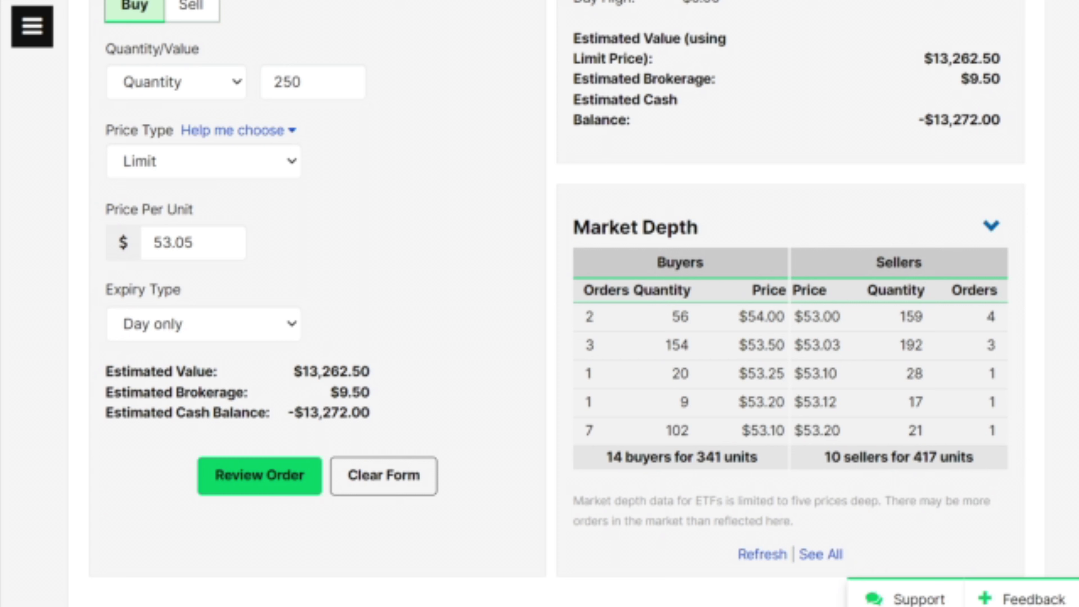
Step: Make the order Good Till Date expiring 18/01/2023 and send it for review
{"action": "left_click", "coordinate": [203, 324]}
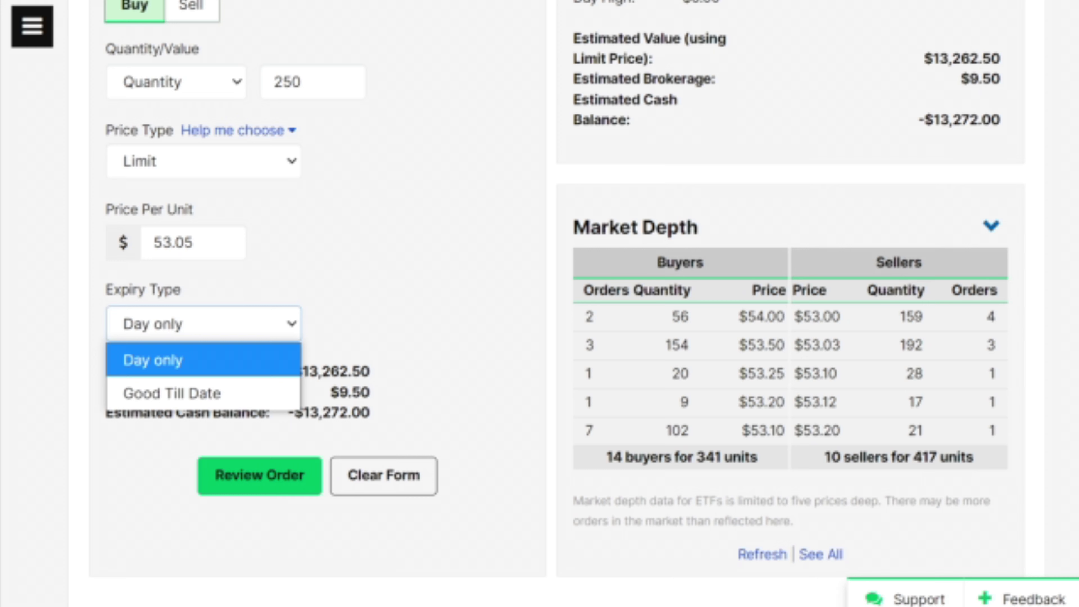
{"action": "left_click", "coordinate": [172, 393]}
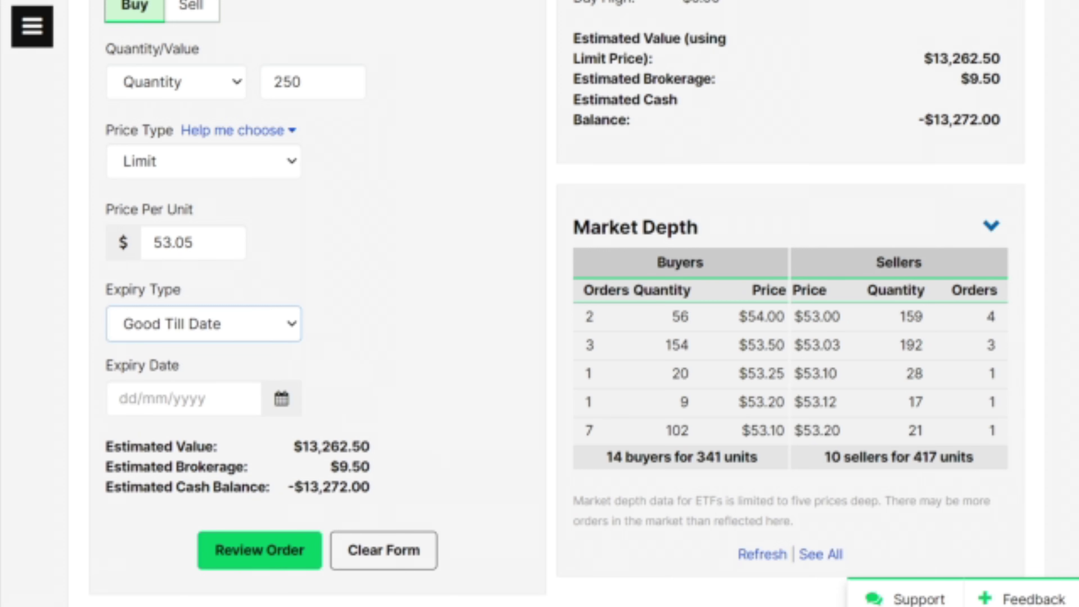
{"action": "left_click", "coordinate": [172, 398]}
{"action": "left_click", "coordinate": [360, 138]}
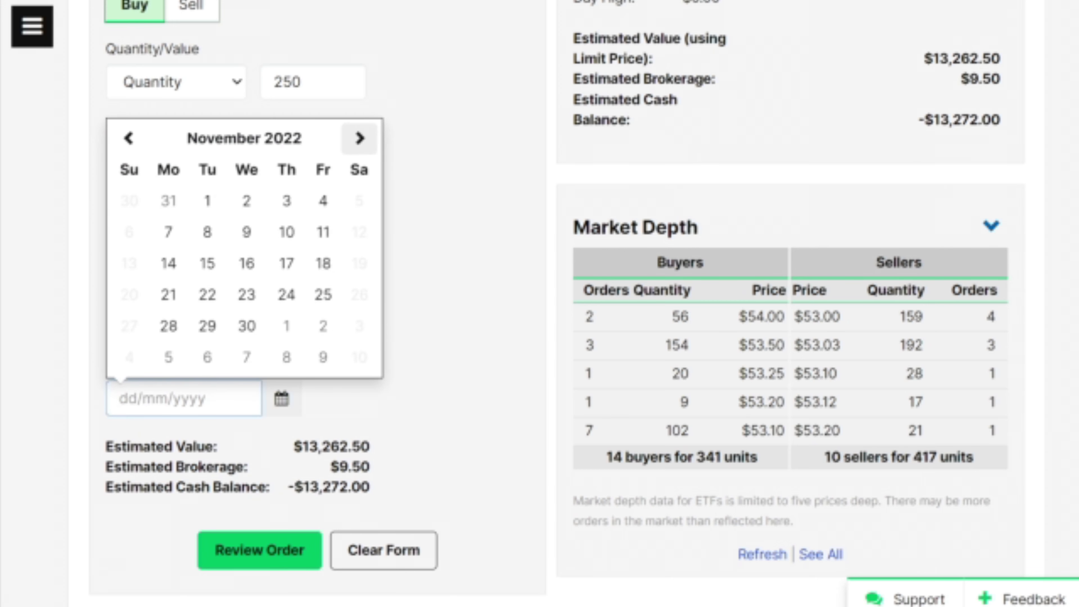
{"action": "left_click", "coordinate": [359, 138]}
{"action": "left_click", "coordinate": [359, 138]}
{"action": "left_click", "coordinate": [247, 263]}
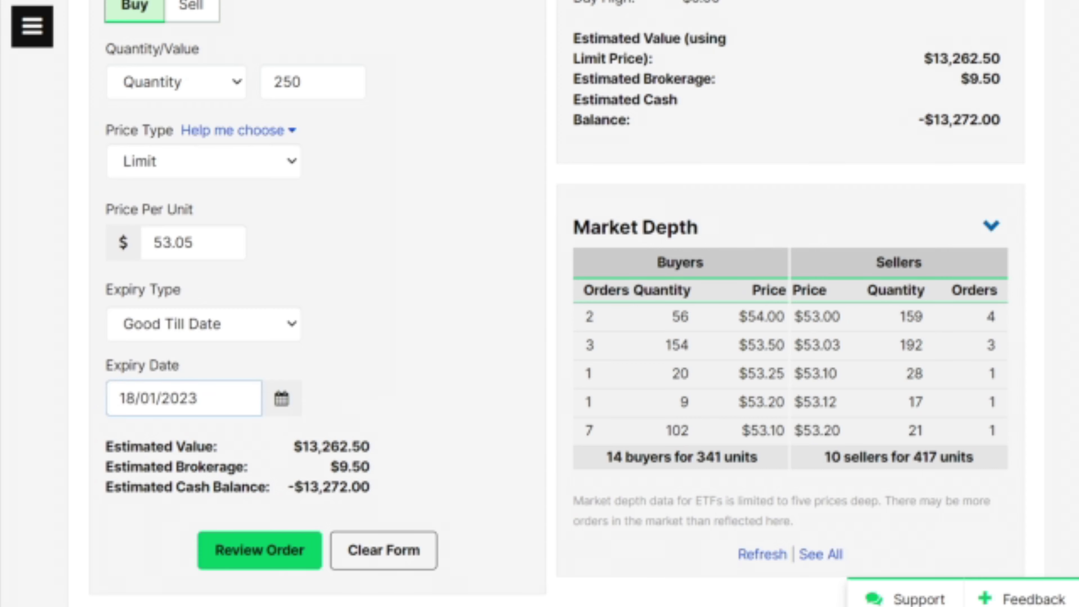
{"action": "left_click", "coordinate": [259, 550]}
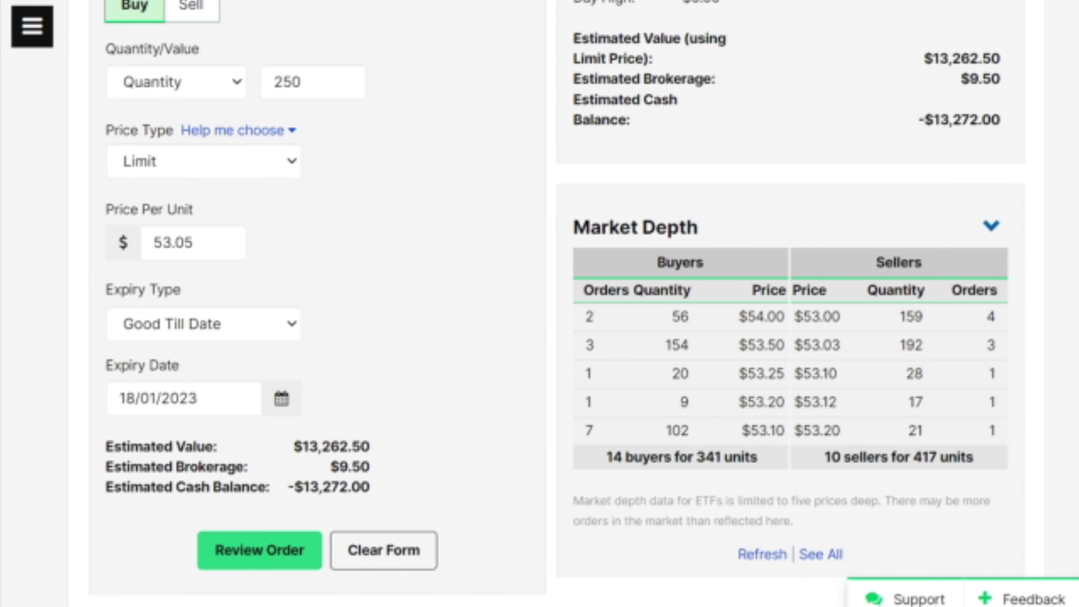